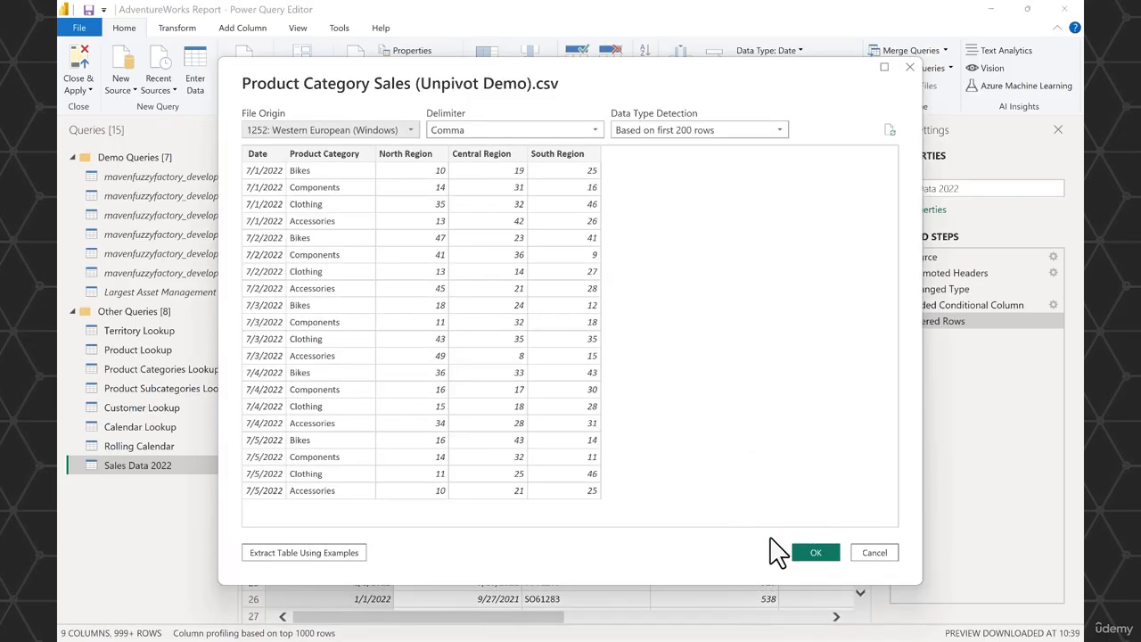
# Load Product Category Sales (Unpivot Demo).csv as a new query with the comma delimiter and detected data types.
pyautogui.click(800, 557)
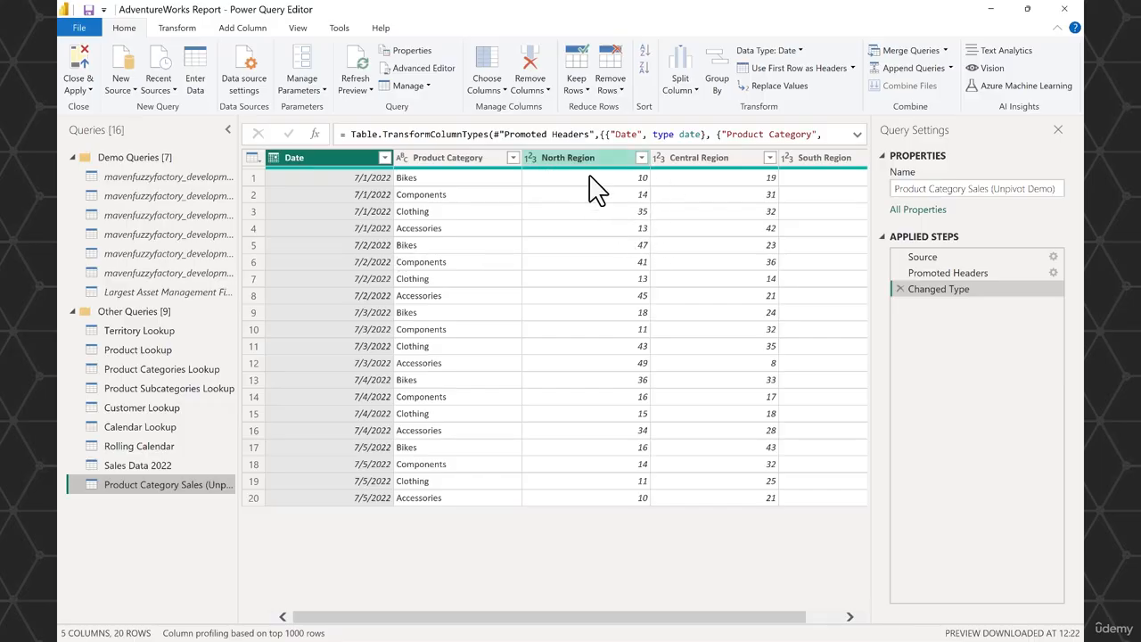
# Unpivot the North Region, Central Region and South Region columns of the product category sales query.
pyautogui.click(570, 158)
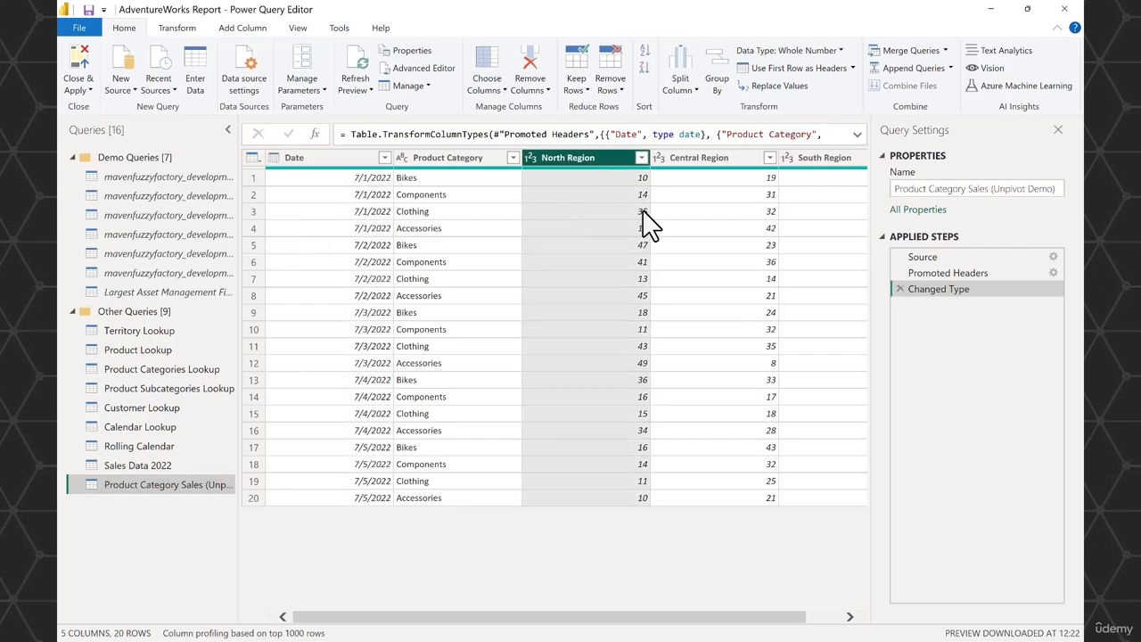
pyautogui.keyDown('ctrl'); pyautogui.click(827, 159); pyautogui.keyUp('ctrl')
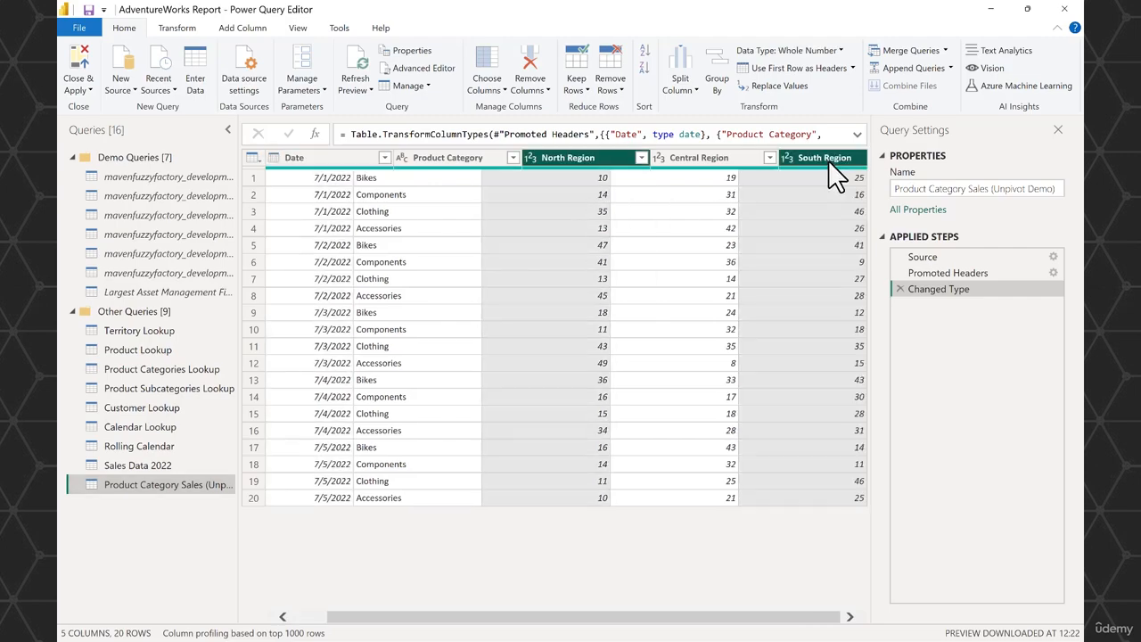
pyautogui.keyDown('shift'); pyautogui.click(668, 159); pyautogui.keyUp('shift')
pyautogui.keyDown('shift'); pyautogui.click(561, 160); pyautogui.keyUp('shift')
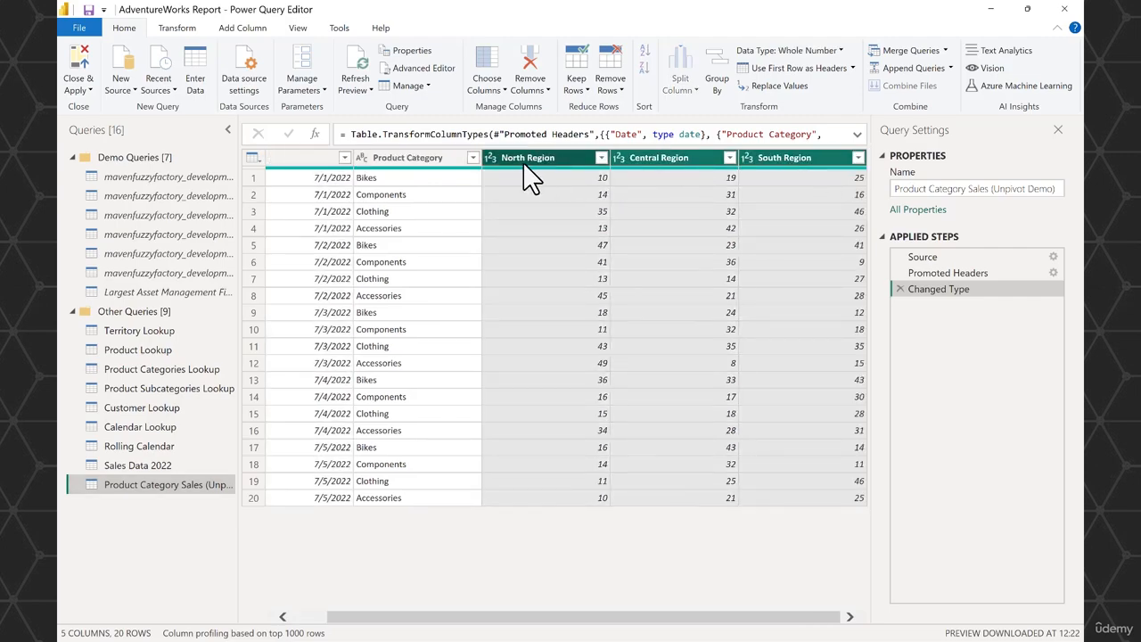
pyautogui.click(194, 32)
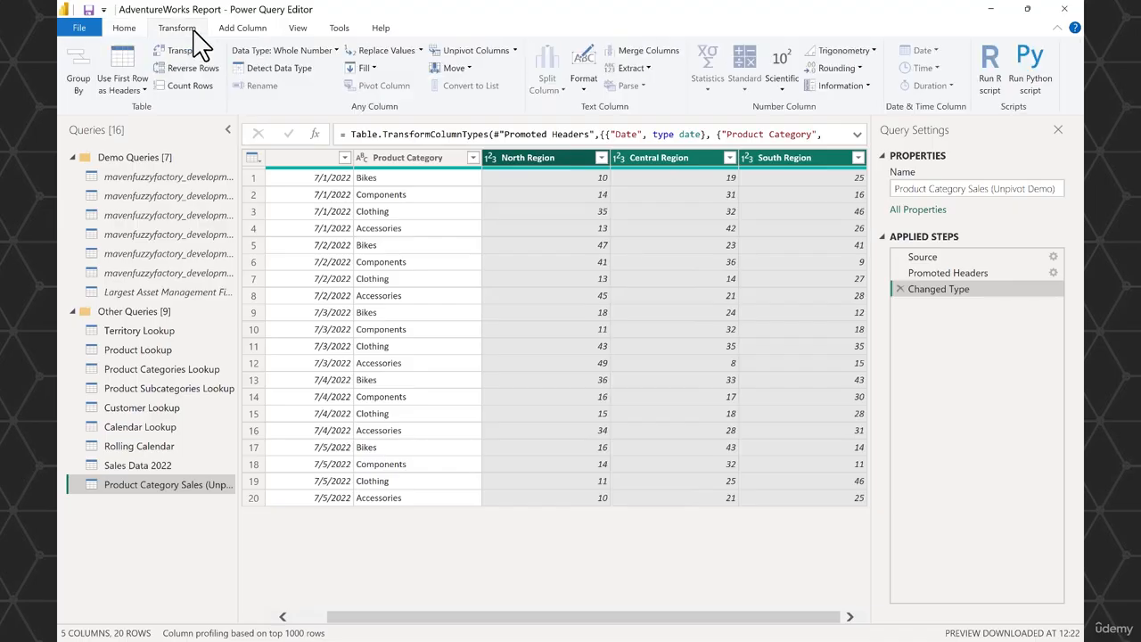
pyautogui.click(515, 51)
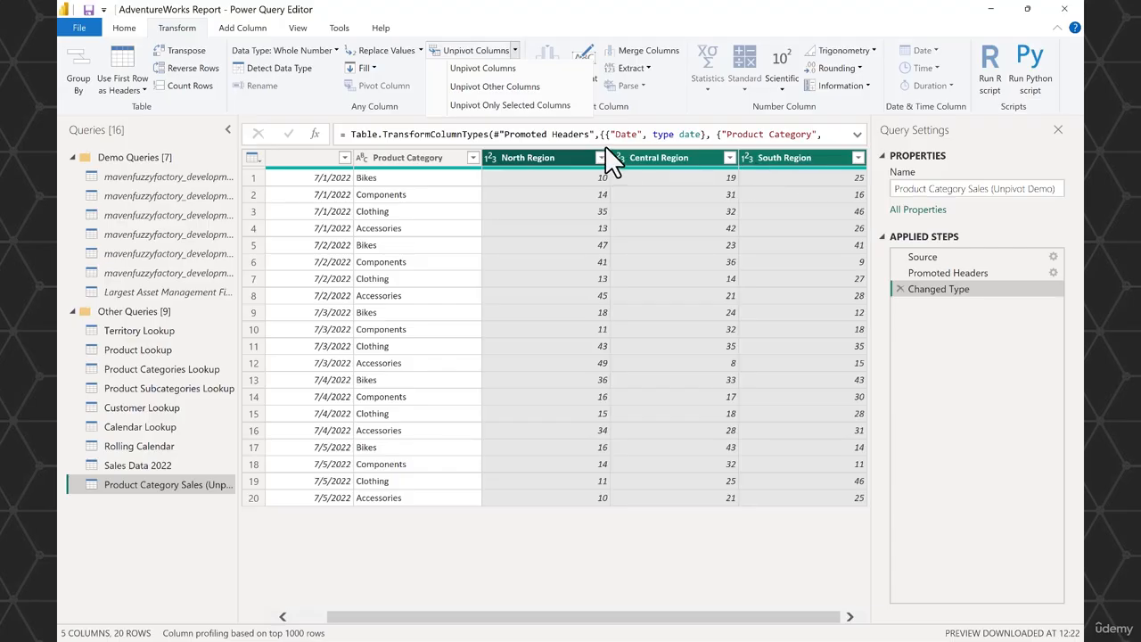
pyautogui.click(519, 70)
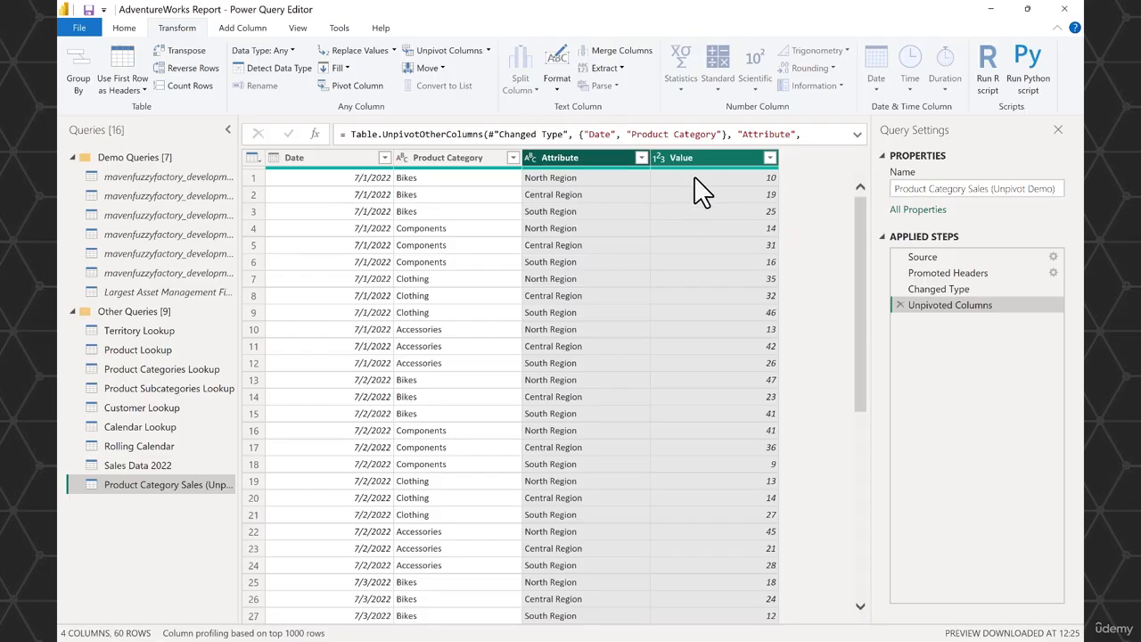
# Rename the Attribute column to Region and the Value column to Quantity Sold.
pyautogui.click(576, 163)
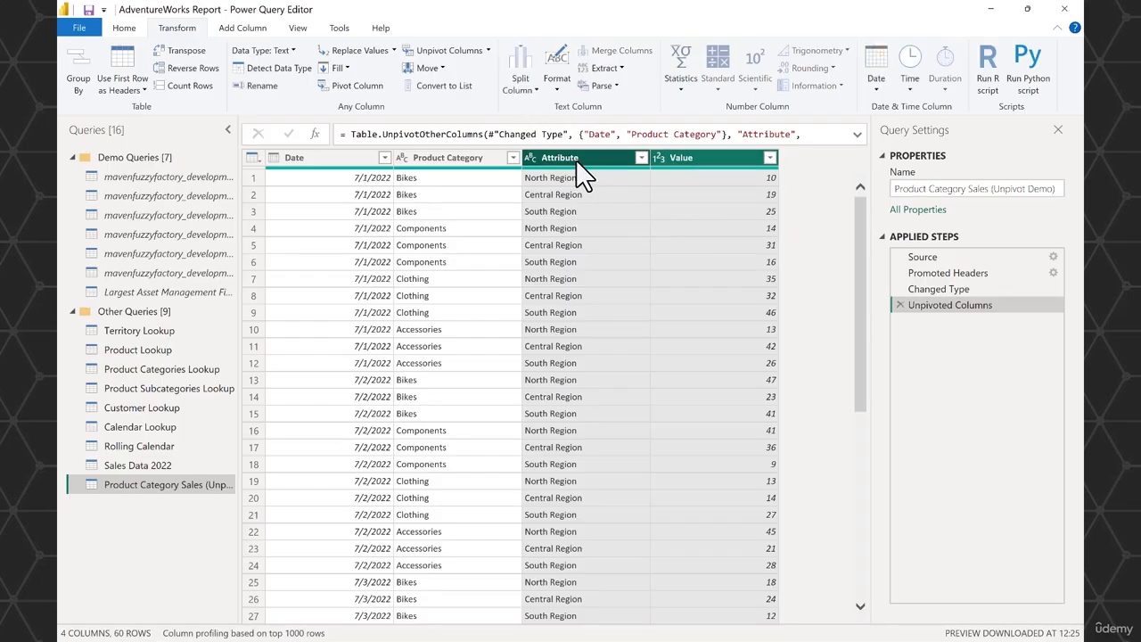
pyautogui.doubleClick(576, 162)
pyautogui.write('Region')
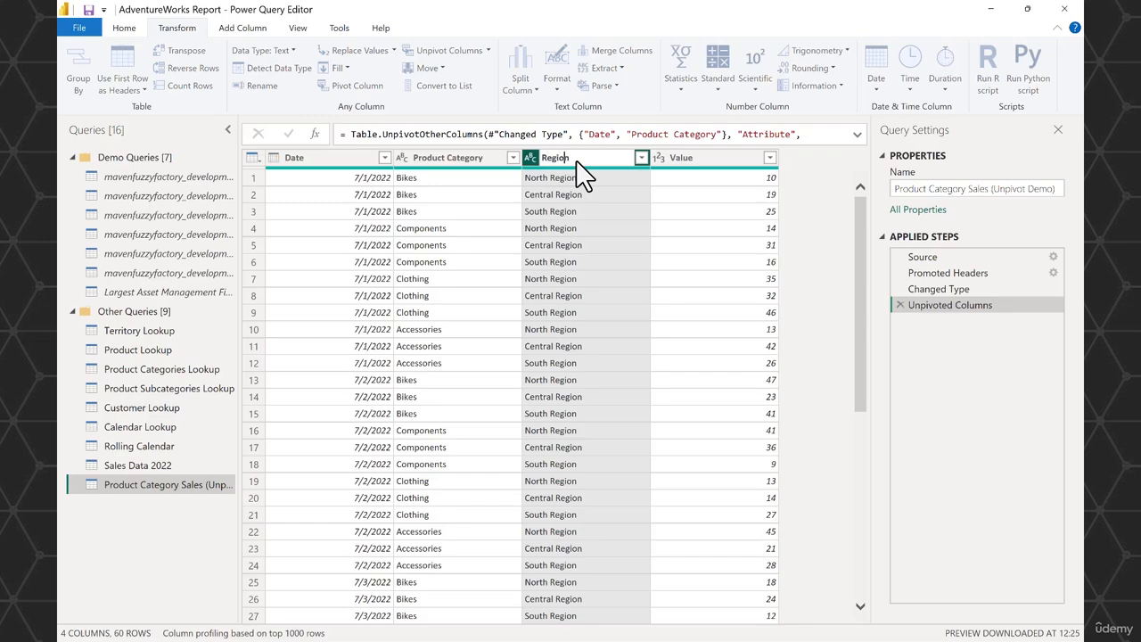
pyautogui.press('Return')
pyautogui.doubleClick(685, 158)
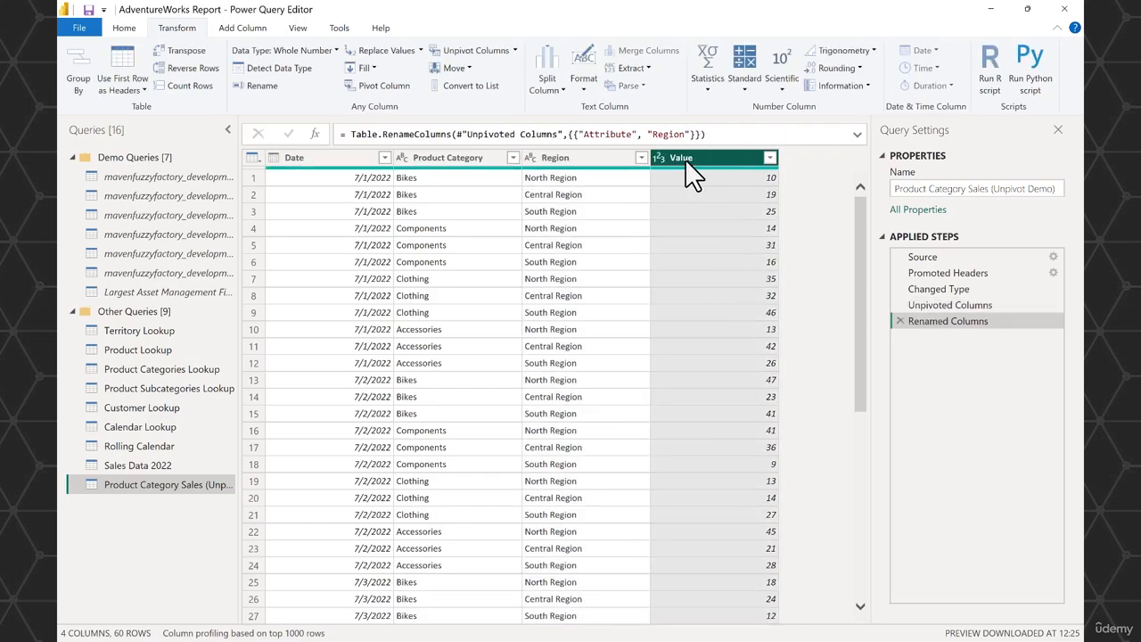
pyautogui.write('Quant')
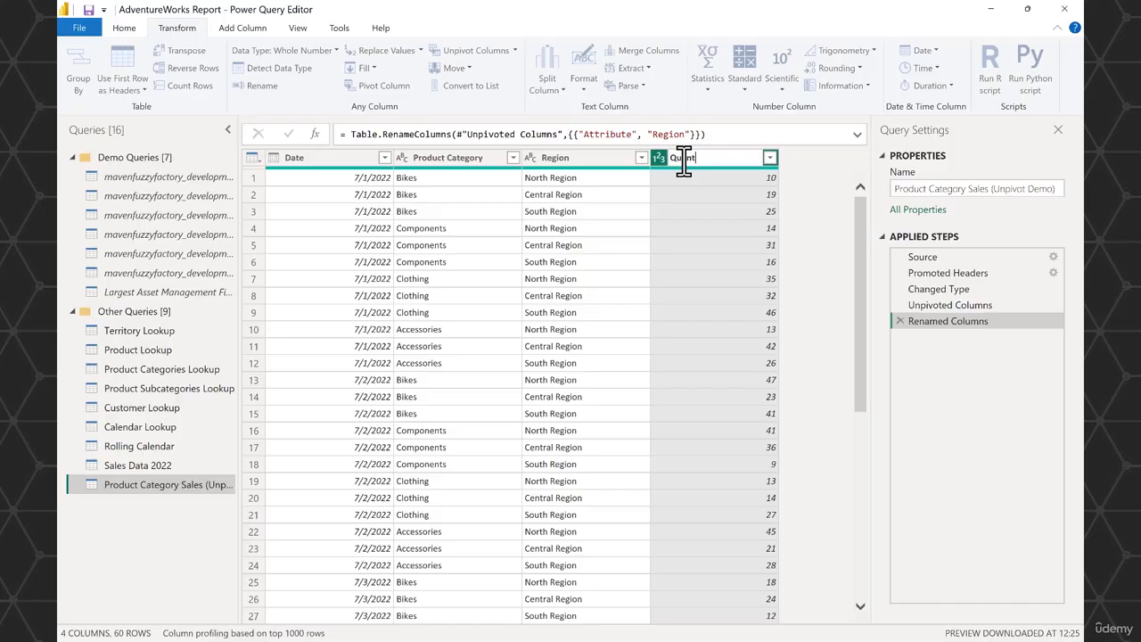
pyautogui.press('BackSpace')
pyautogui.write('tity Sold')
pyautogui.press('Return')
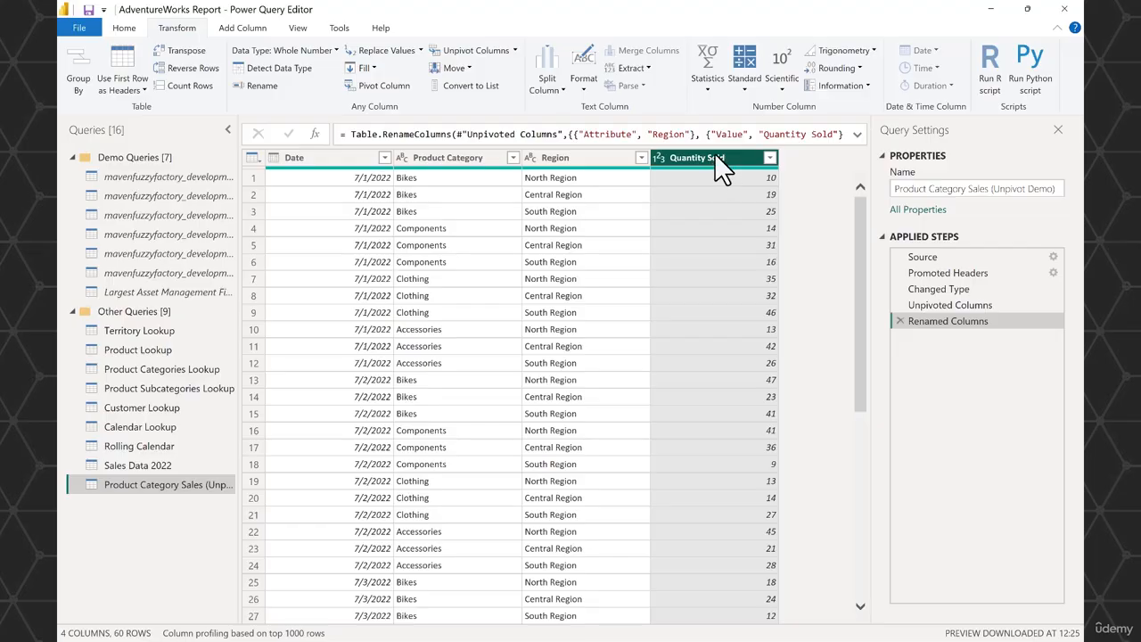
# Pivot the Region column into new columns, using Quantity Sold as the values column.
pyautogui.keyDown('ctrl'); pyautogui.click(615, 160); pyautogui.keyUp('ctrl')
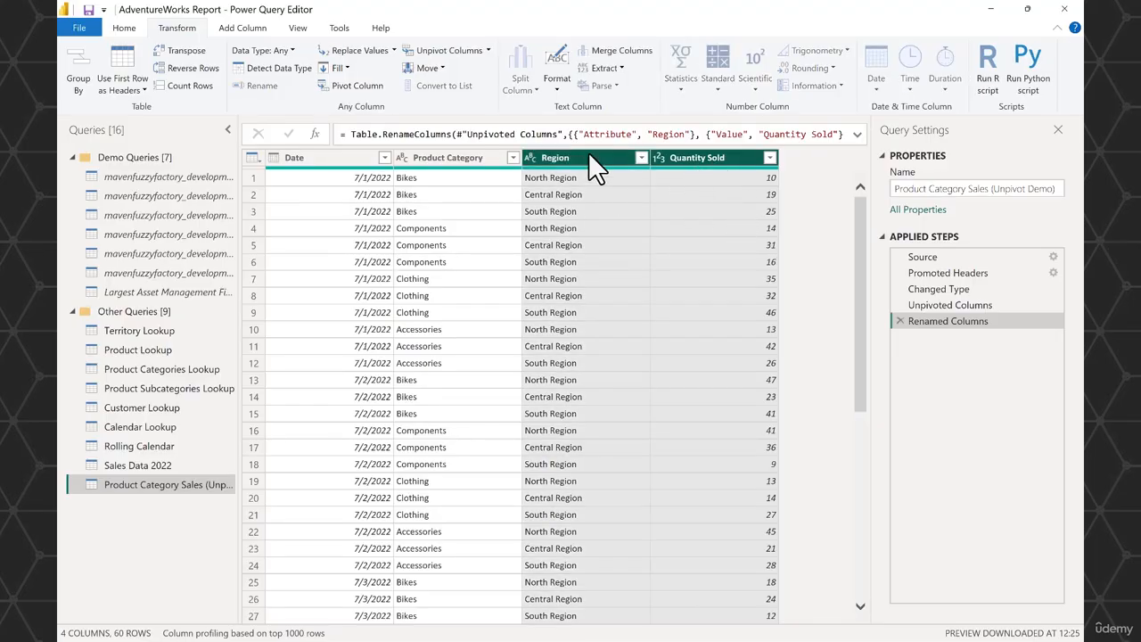
pyautogui.click(365, 86)
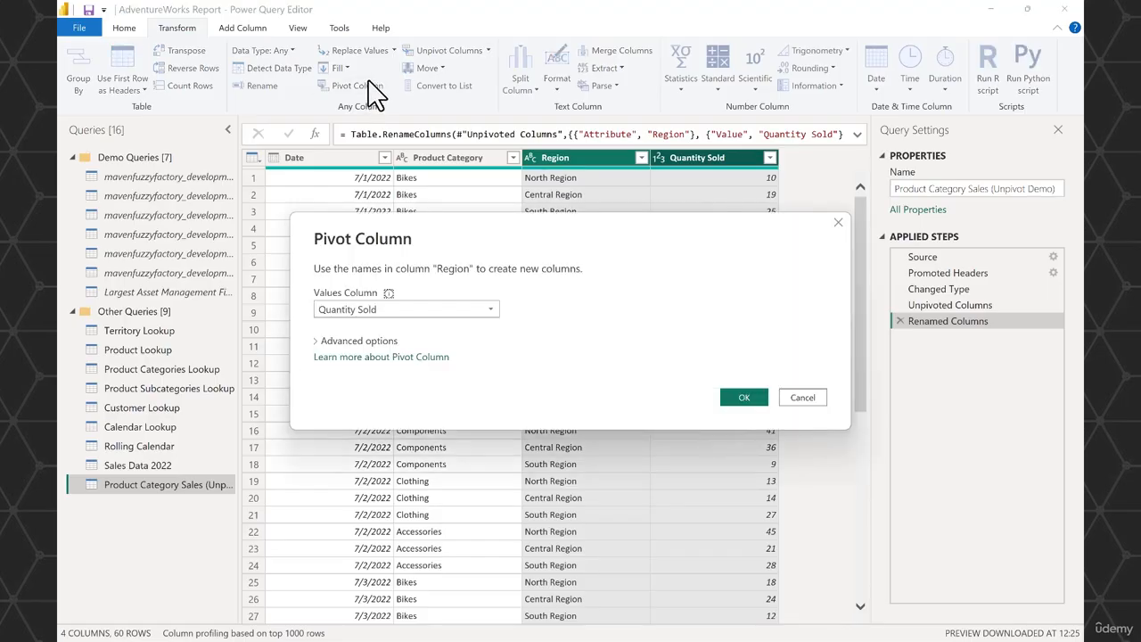
pyautogui.click(437, 310)
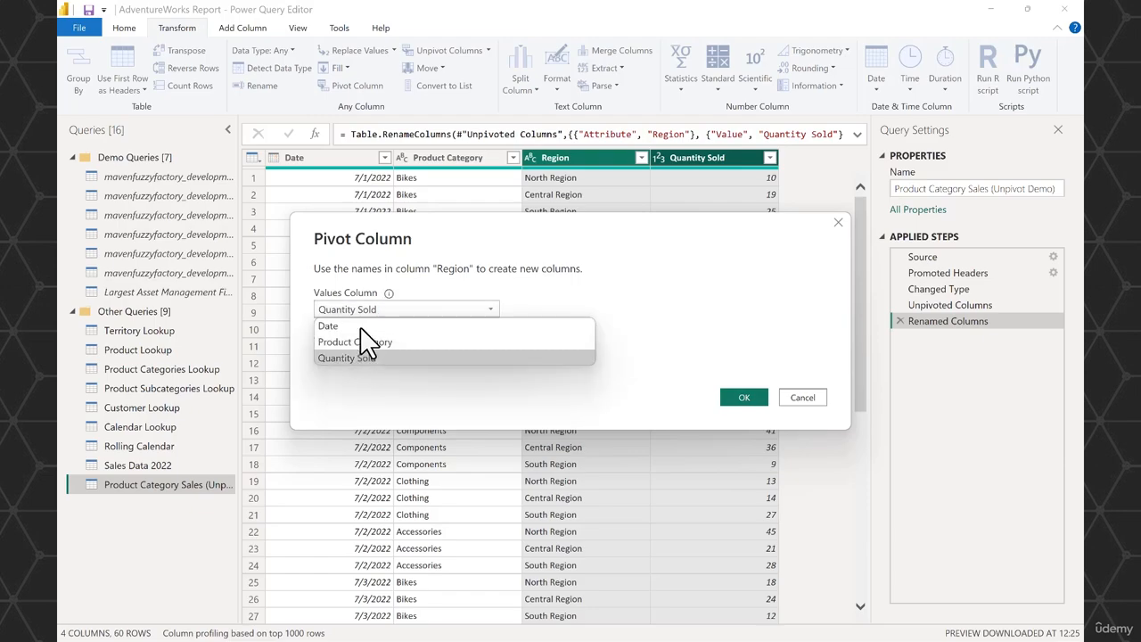
pyautogui.click(366, 354)
pyautogui.click(742, 397)
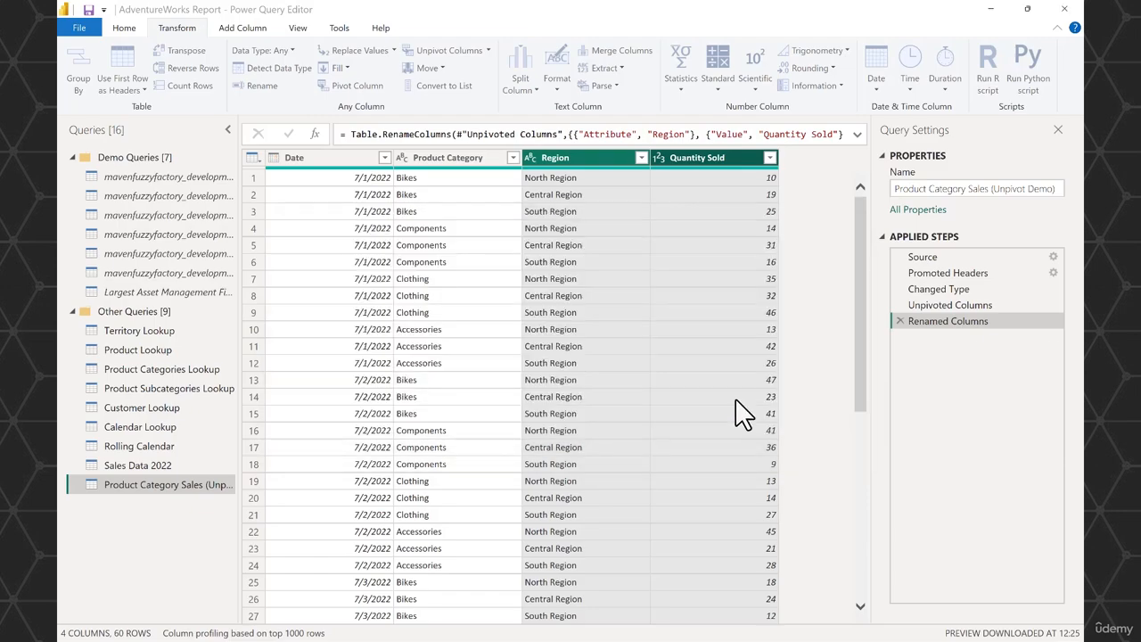
pyautogui.moveTo(694, 626); pyautogui.dragTo(804, 629)
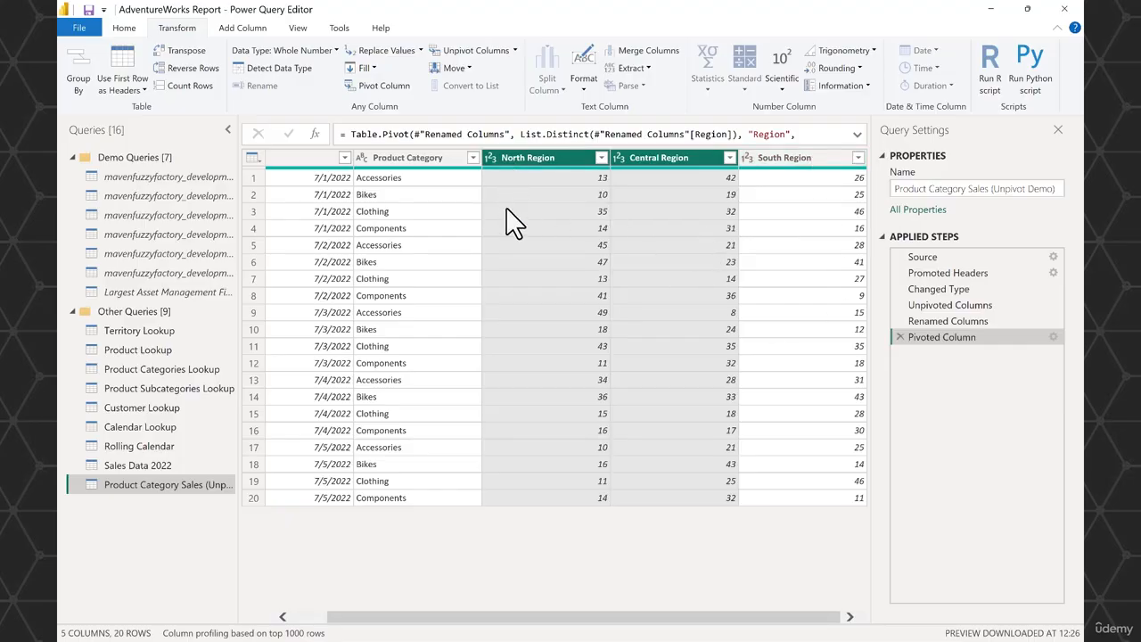
# Remove the pivot, rename and unpivot steps from the query, back to the Changed Type step.
pyautogui.click(899, 337)
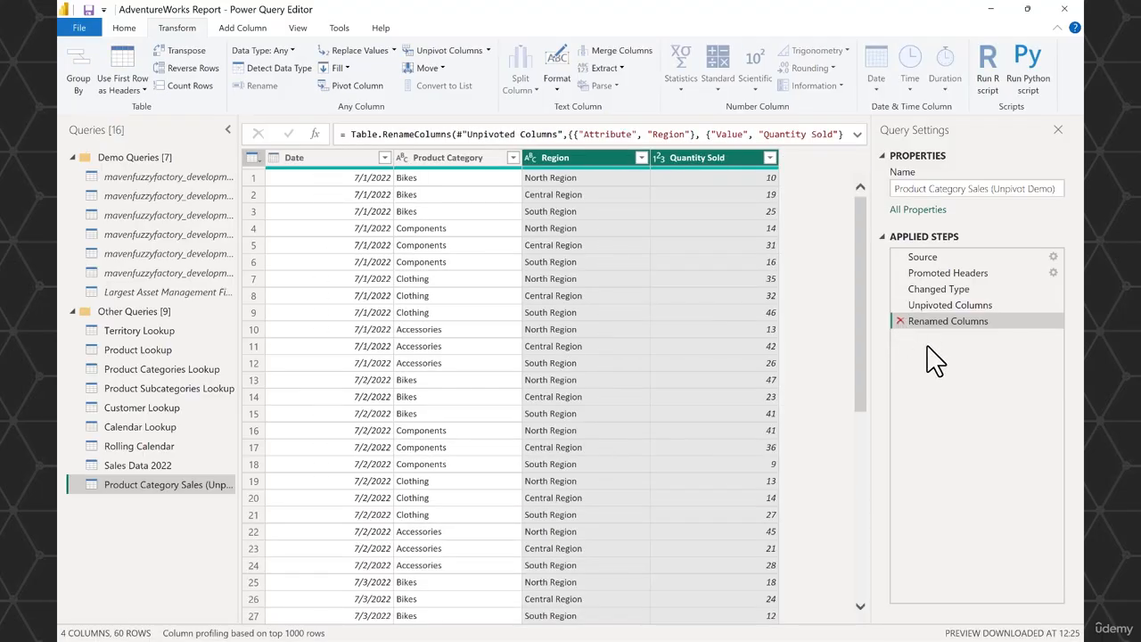
pyautogui.click(899, 304)
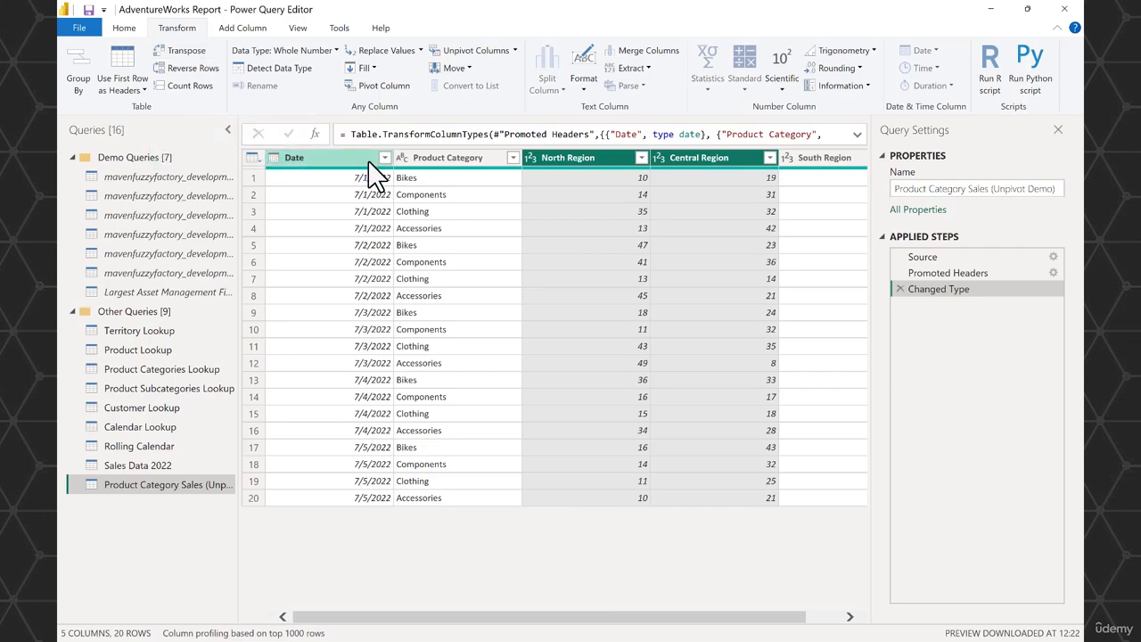
# Transpose the product category sales table, look across its columns, and remove the transposition from the applied steps.
pyautogui.click(254, 178)
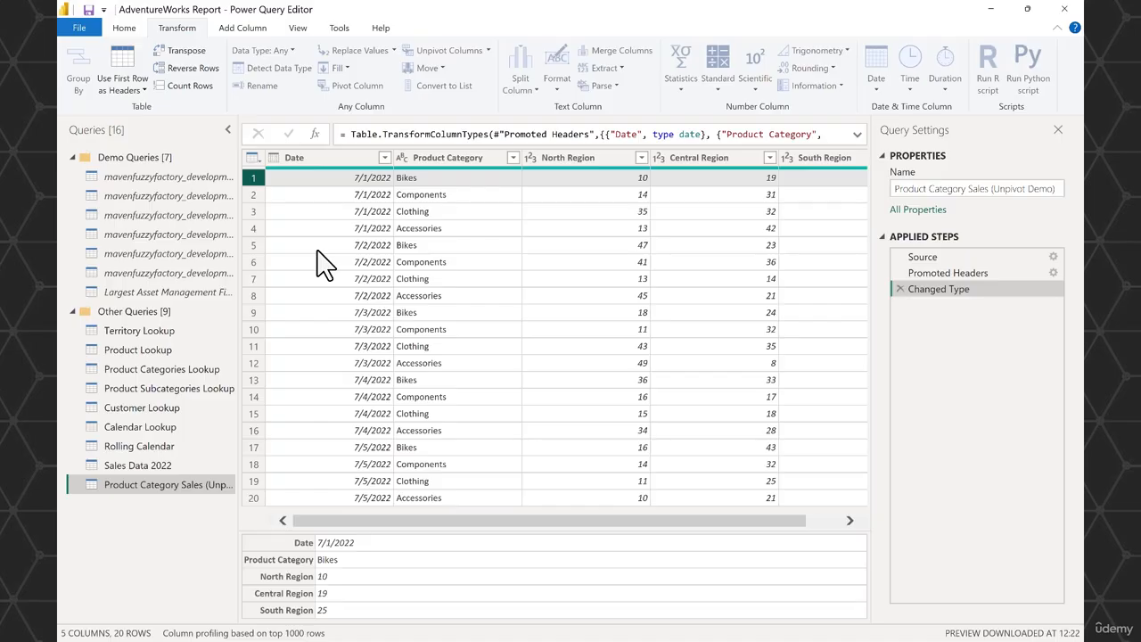
pyautogui.click(194, 52)
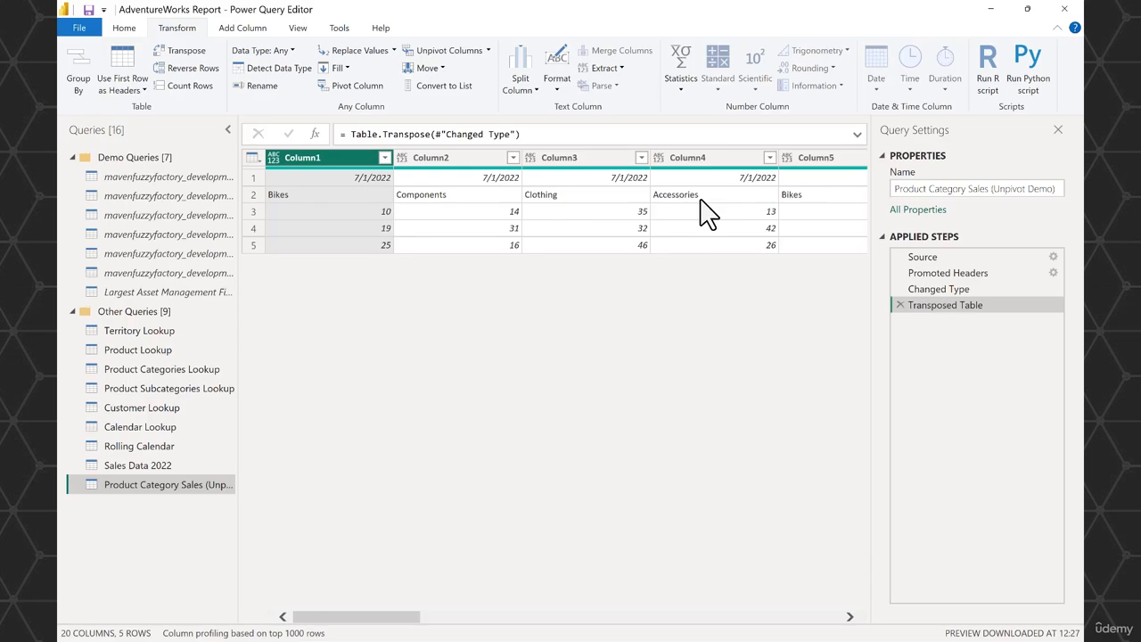
pyautogui.moveTo(415, 622); pyautogui.dragTo(500, 622)
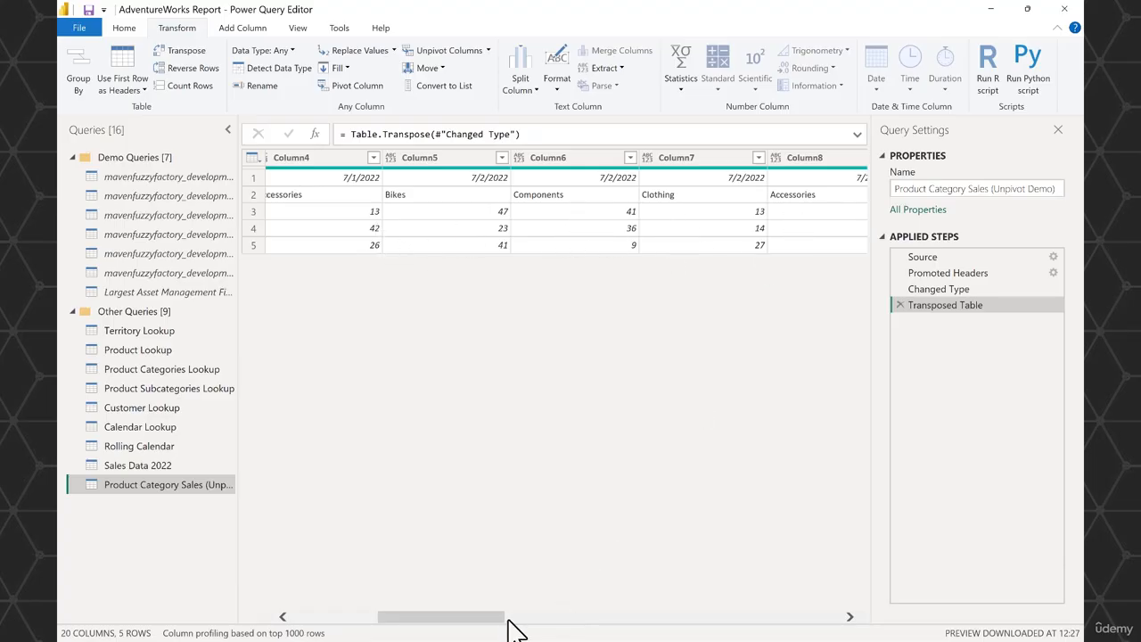
pyautogui.moveTo(500, 616); pyautogui.dragTo(415, 617)
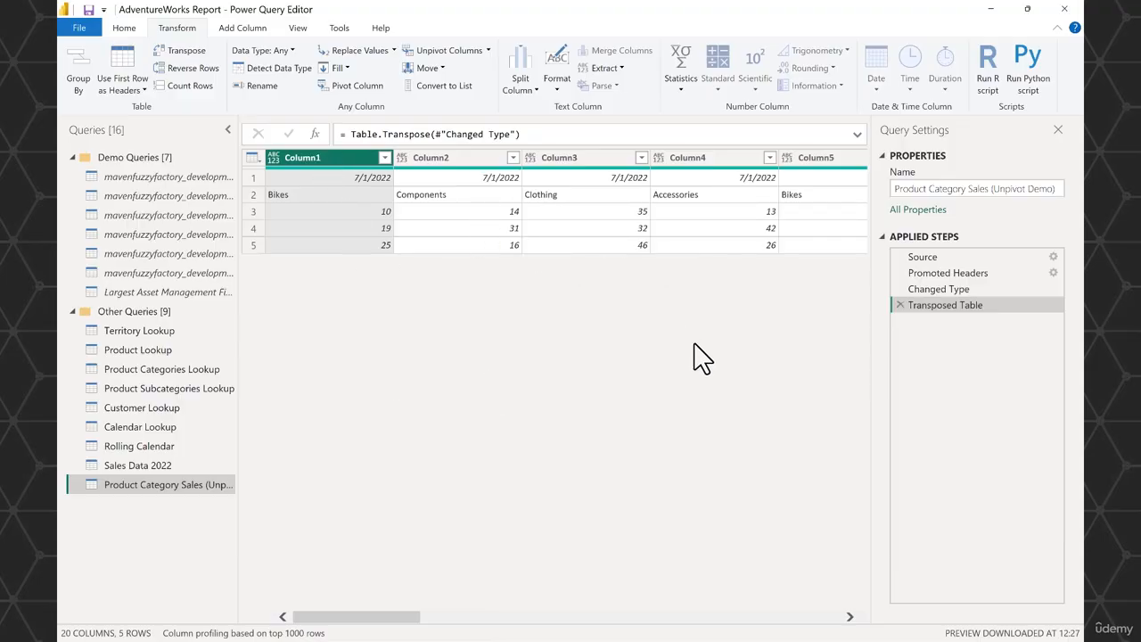
pyautogui.click(900, 306)
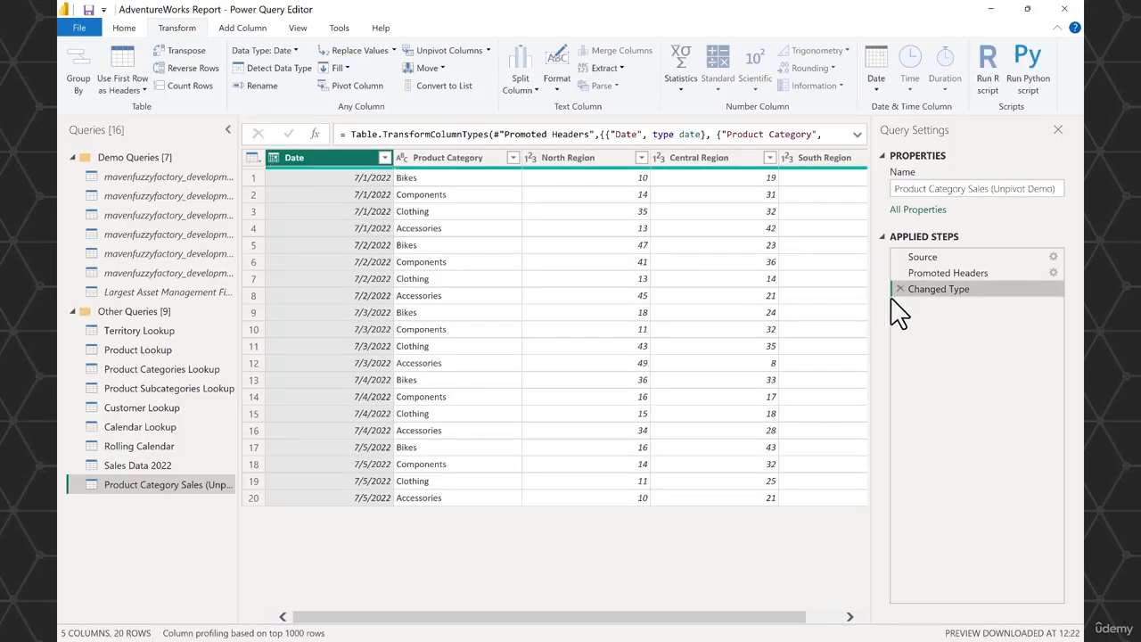